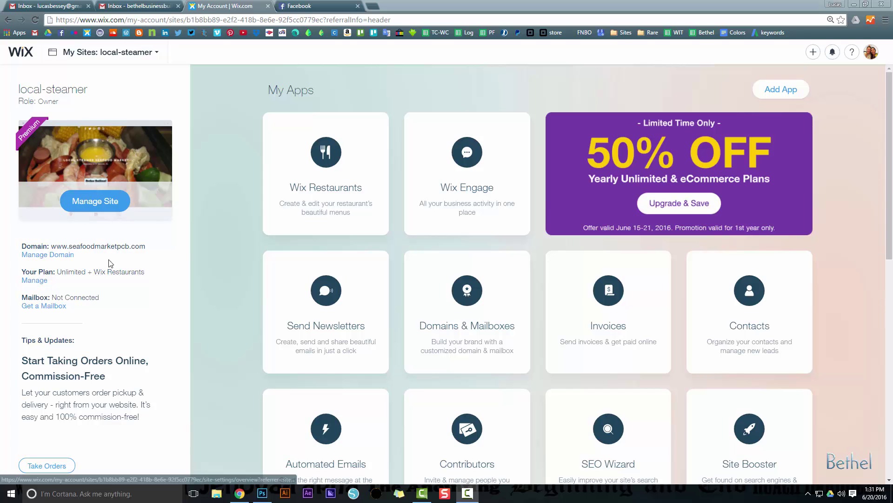
Open a new Chrome tab beside the Wix My Account page
{"action": "left_click", "coordinate": [376, 8]}
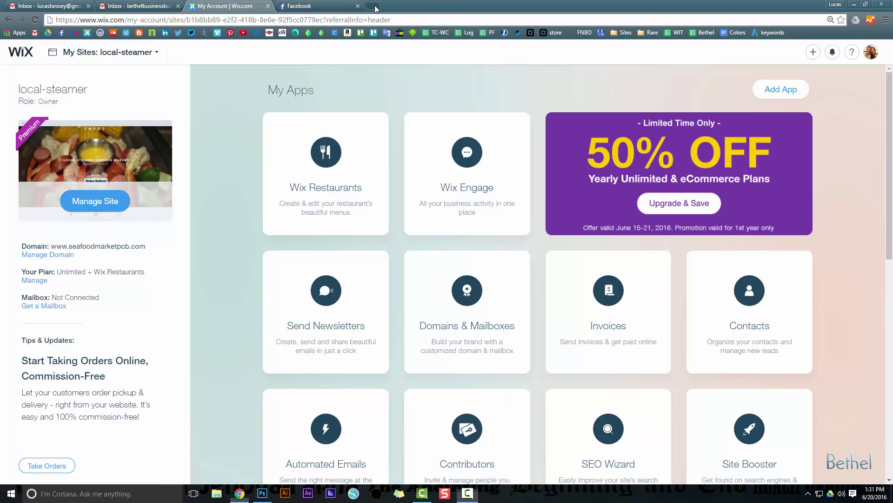
Search Google for 'seafood market panama city beach'
{"action": "type", "text": "seafood market"}
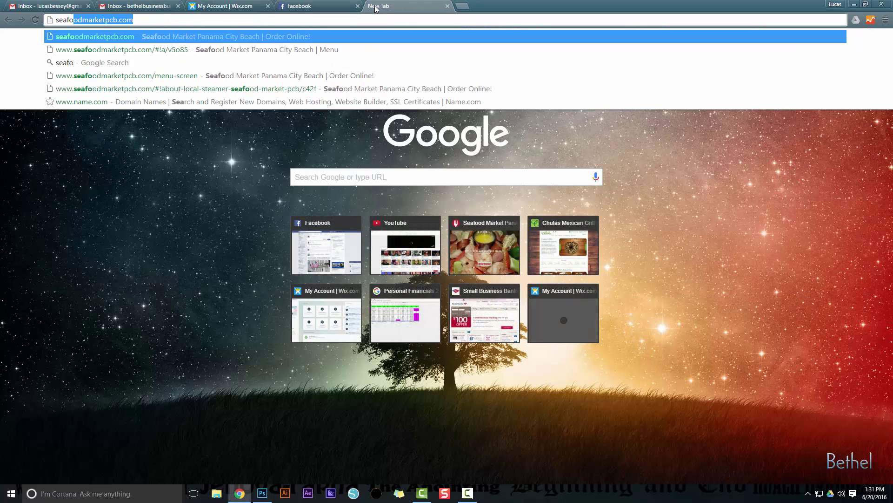
{"action": "type", "text": " panama "}
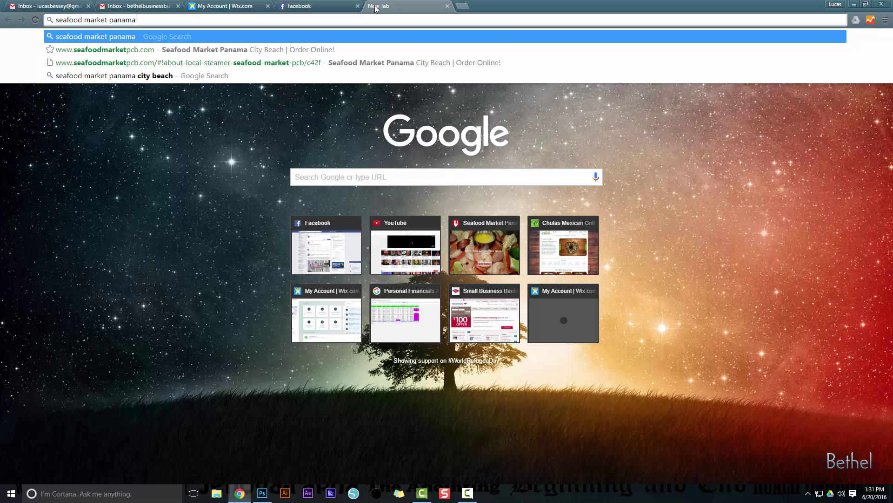
{"action": "type", "text": "city beach"}
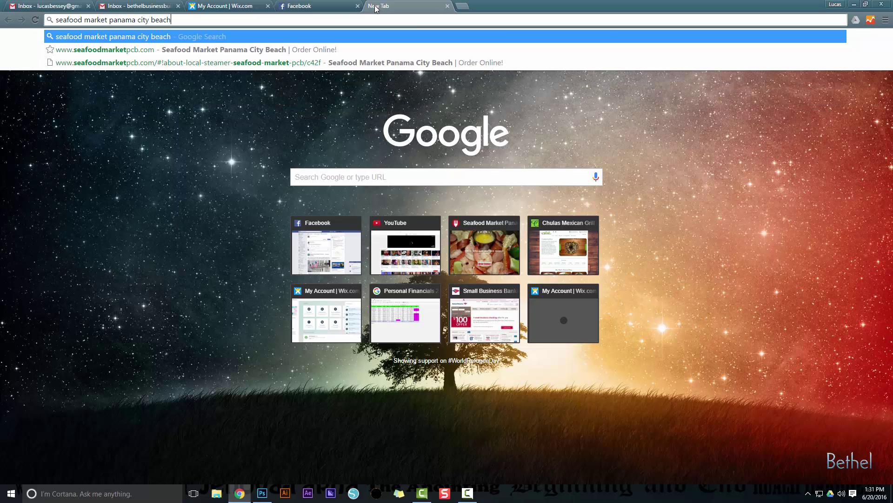
{"action": "key", "text": "Return"}
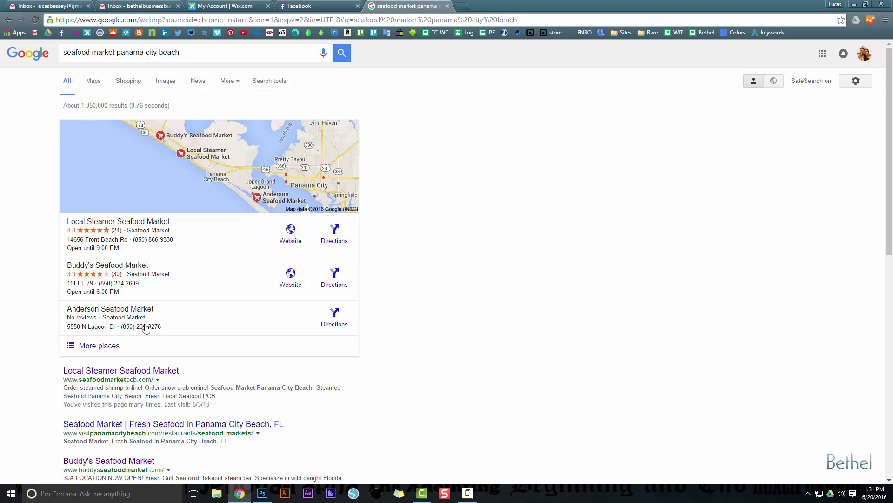
Expand the map results to all nearby seafood markets, then go back to the Wix My Account tab
{"action": "left_click", "coordinate": [116, 346]}
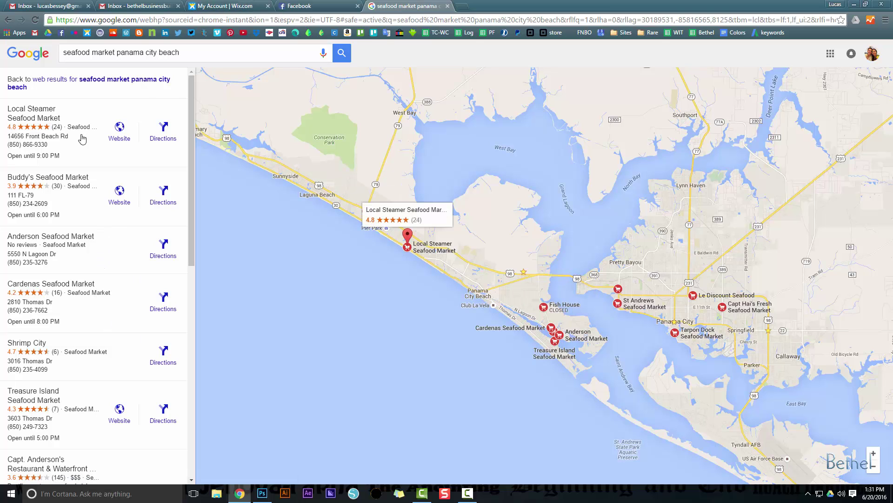
{"action": "left_click", "coordinate": [237, 8]}
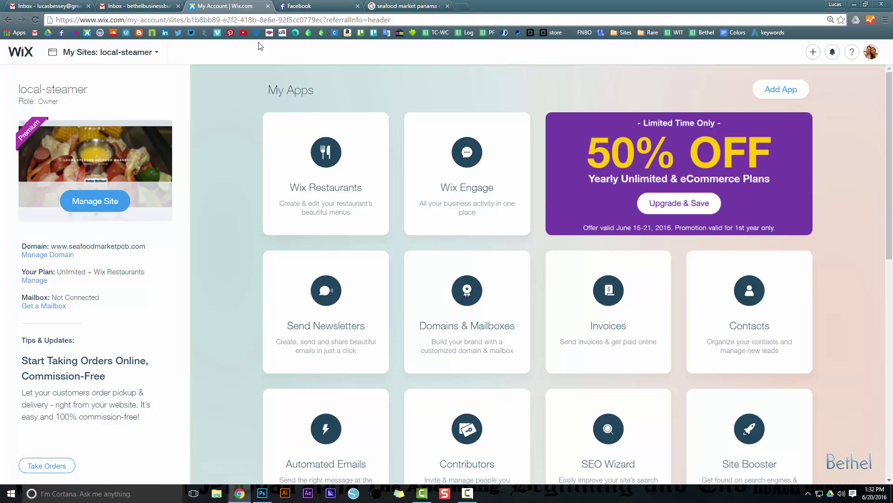
Open the local-steamer site in the Wix Editor and scroll down through the page
{"action": "left_click", "coordinate": [95, 202]}
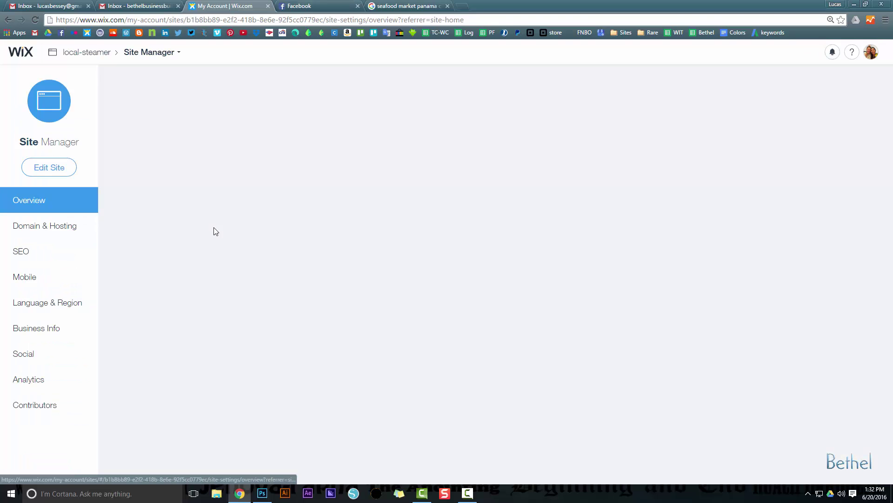
{"action": "left_click", "coordinate": [283, 109]}
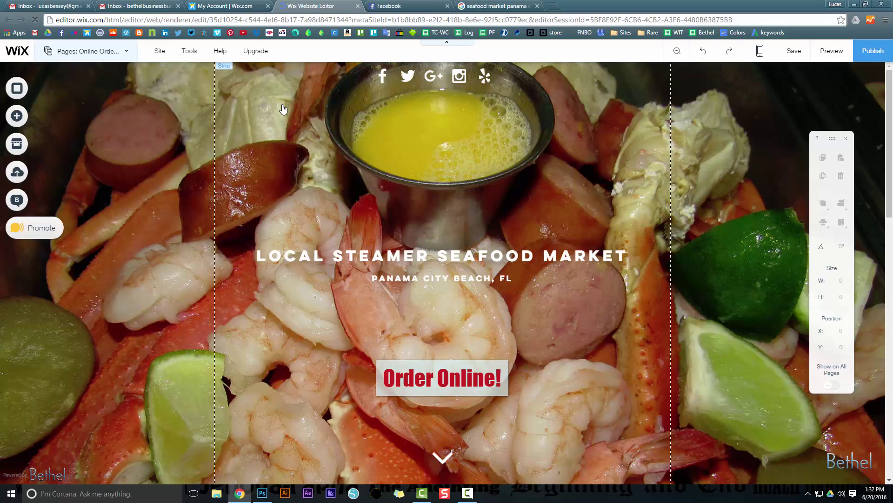
{"action": "scroll", "coordinate": [344, 203], "scroll_direction": "down", "scroll_amount": 10}
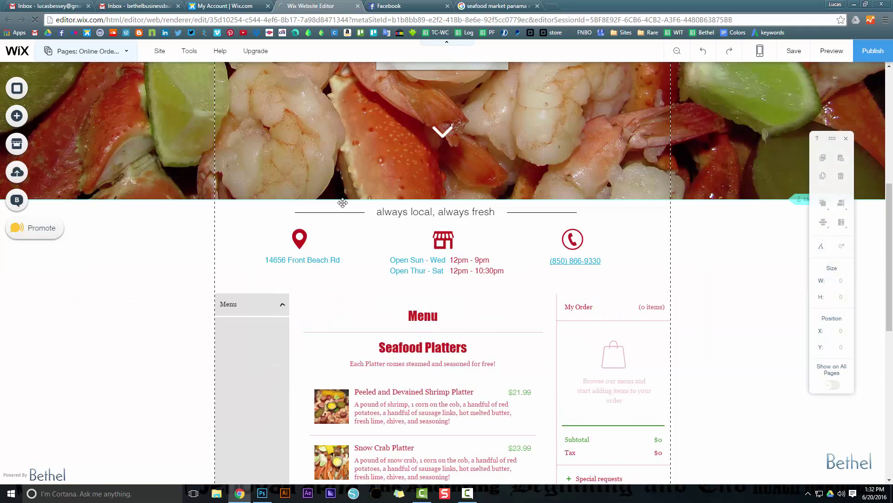
{"action": "scroll", "coordinate": [343, 203], "scroll_direction": "up", "scroll_amount": 4}
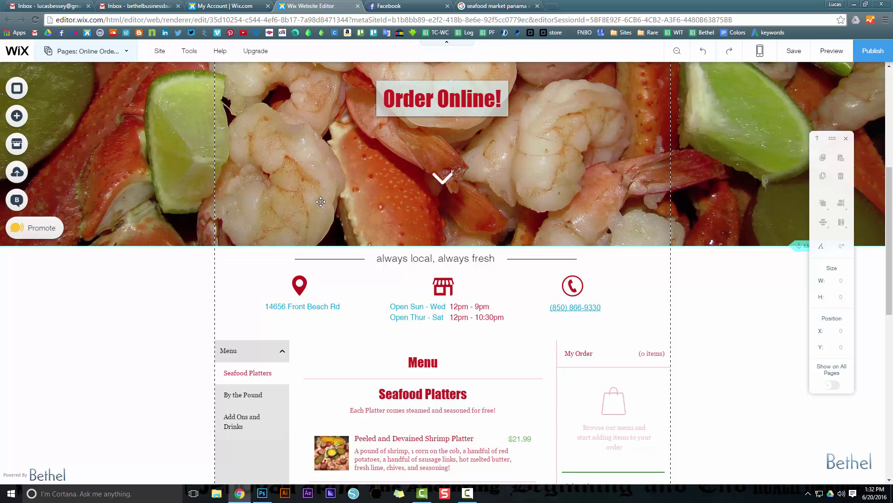
{"action": "scroll", "coordinate": [302, 202], "scroll_direction": "down", "scroll_amount": 3}
{"action": "scroll", "coordinate": [302, 202], "scroll_direction": "down", "scroll_amount": 1}
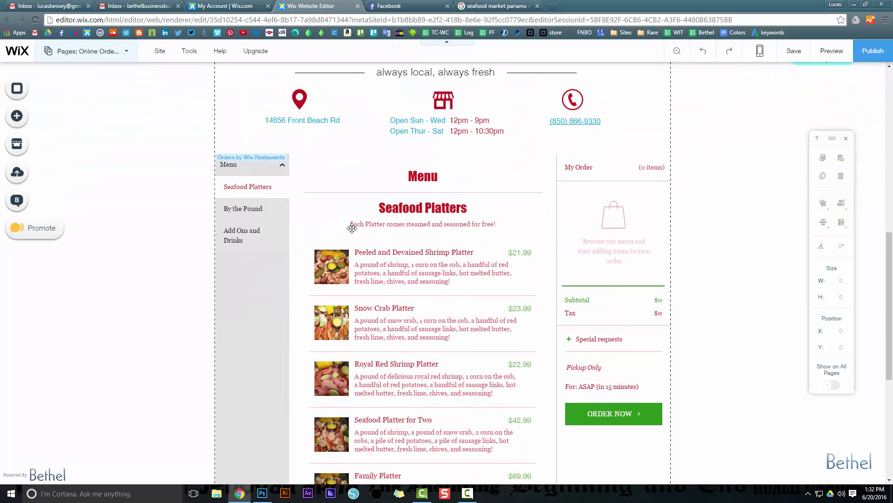
{"action": "scroll", "coordinate": [352, 227], "scroll_direction": "down", "scroll_amount": 4}
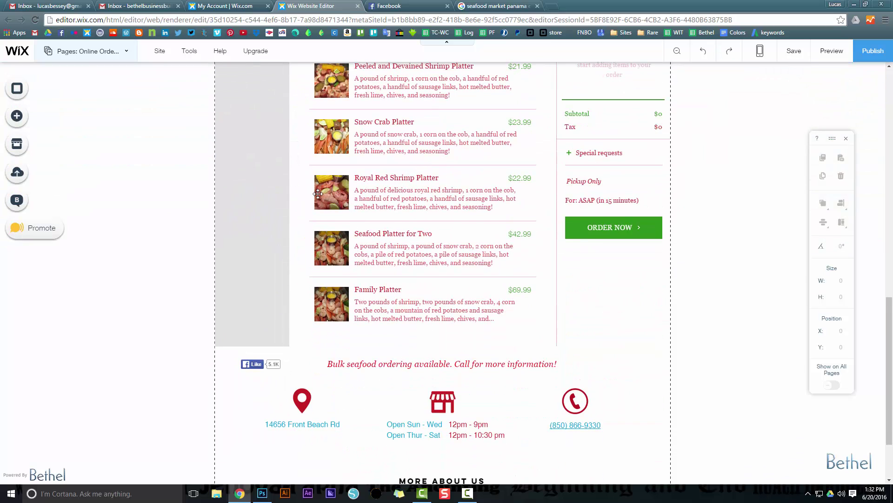
{"action": "scroll", "coordinate": [317, 194], "scroll_direction": "down", "scroll_amount": 2}
{"action": "scroll", "coordinate": [317, 195], "scroll_direction": "down", "scroll_amount": 1}
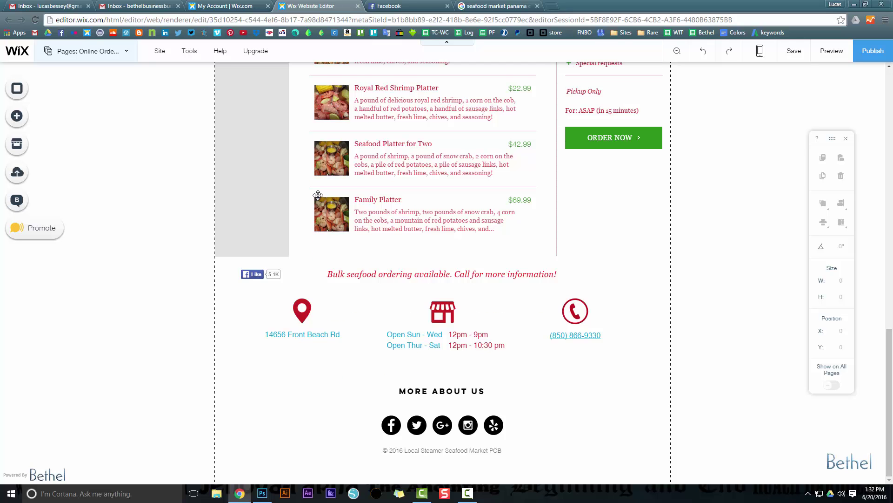
Scroll back up the page and show the list of site pages
{"action": "scroll", "coordinate": [318, 195], "scroll_direction": "up", "scroll_amount": 8}
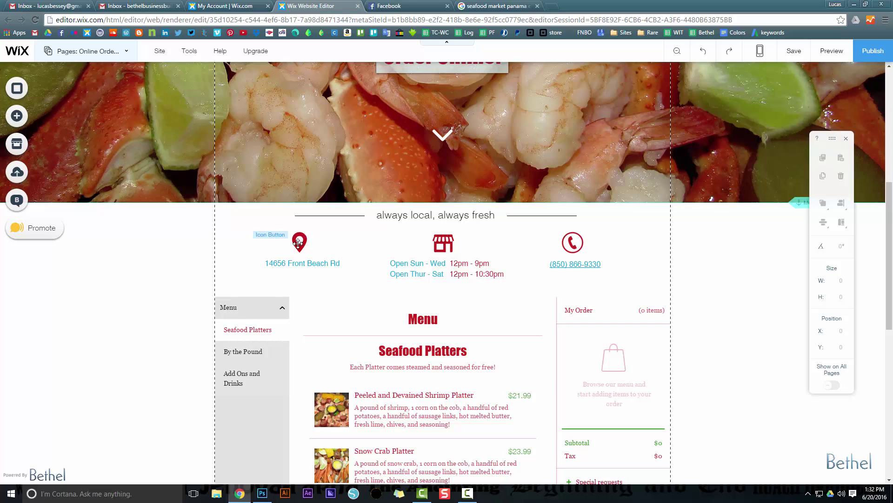
{"action": "scroll", "coordinate": [368, 256], "scroll_direction": "up", "scroll_amount": 5}
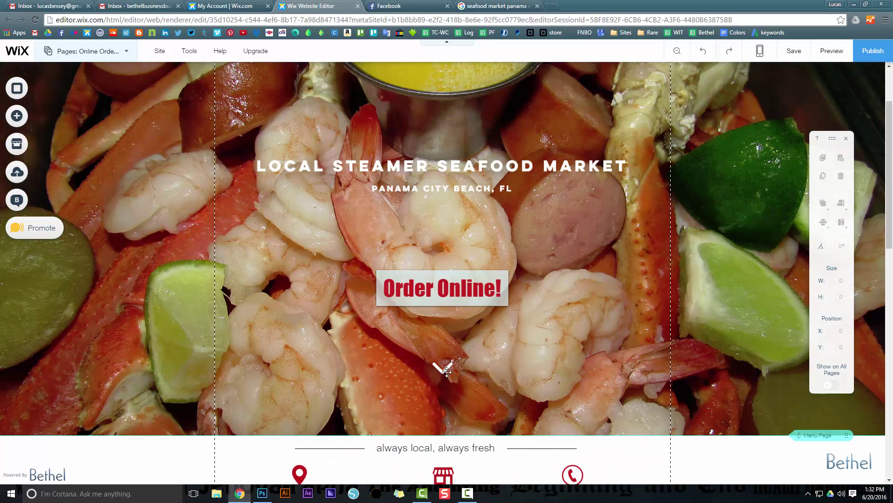
{"action": "scroll", "coordinate": [361, 286], "scroll_direction": "up", "scroll_amount": 2}
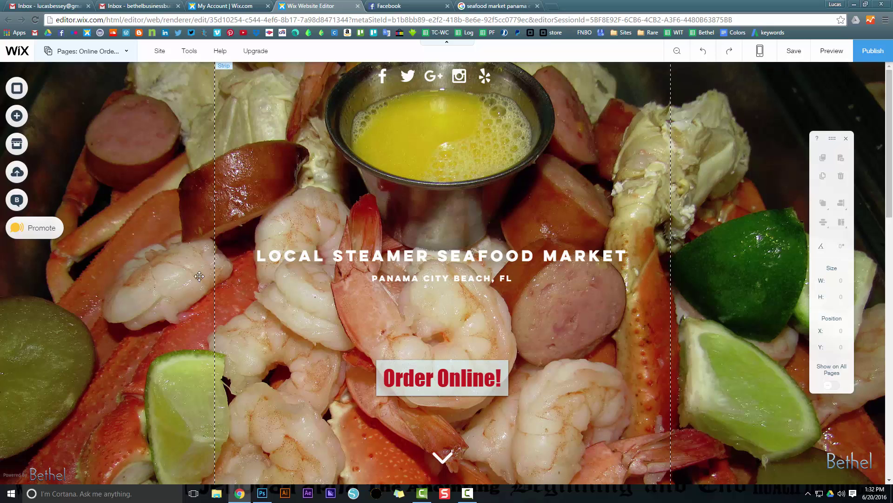
{"action": "scroll", "coordinate": [234, 241], "scroll_direction": "down", "scroll_amount": 2}
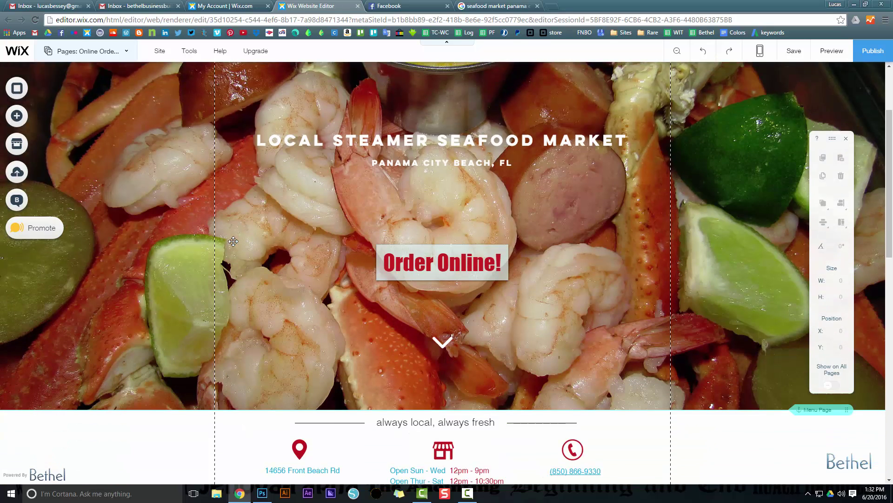
{"action": "scroll", "coordinate": [233, 240], "scroll_direction": "down", "scroll_amount": 2}
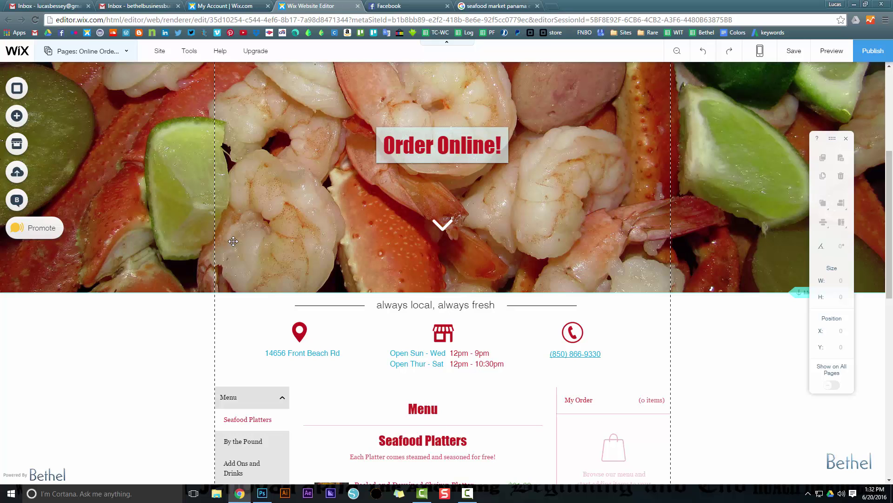
{"action": "scroll", "coordinate": [233, 241], "scroll_direction": "up", "scroll_amount": 4}
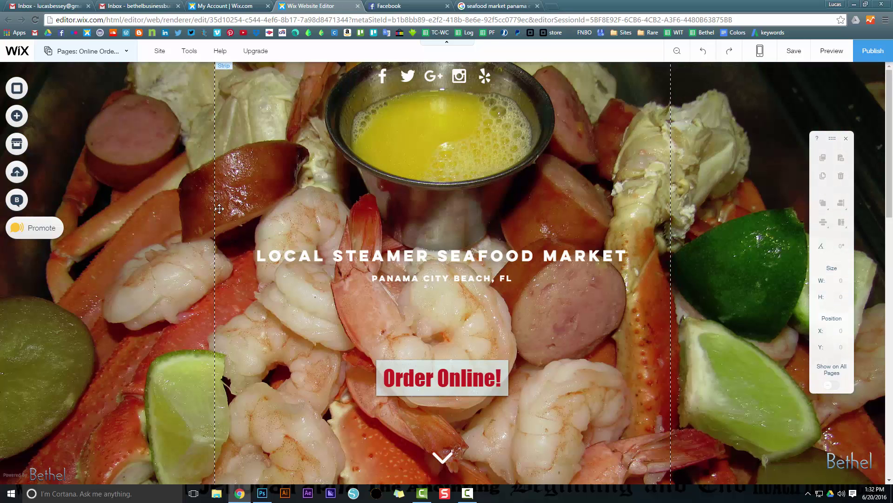
{"action": "left_click", "coordinate": [127, 52]}
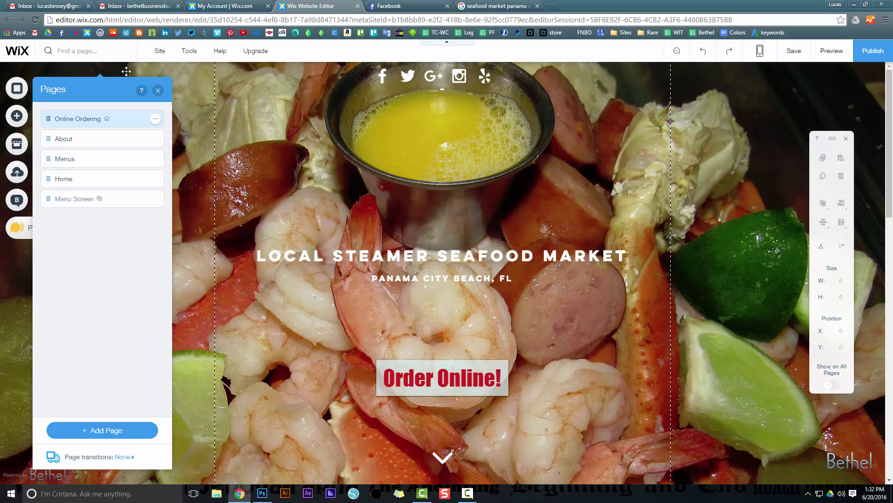
Switch the canvas to the About page and scroll through it
{"action": "left_click", "coordinate": [101, 139]}
{"action": "scroll", "coordinate": [408, 258], "scroll_direction": "down", "scroll_amount": 1}
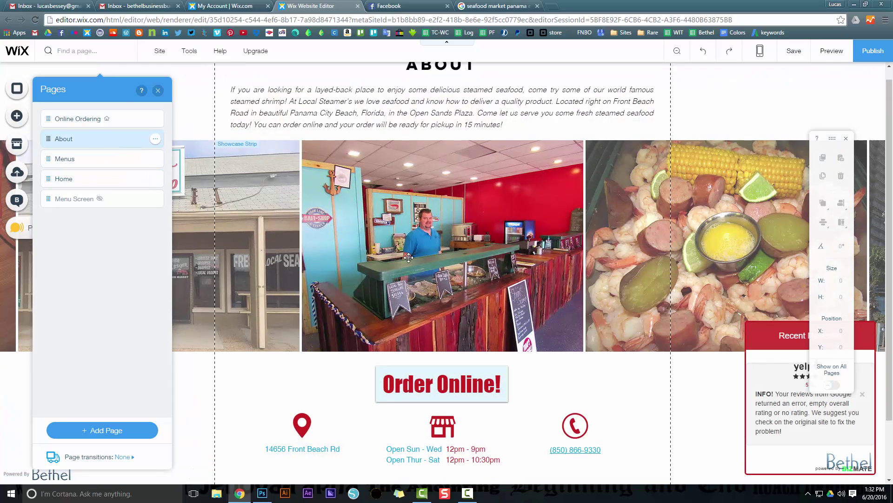
{"action": "scroll", "coordinate": [408, 258], "scroll_direction": "down", "scroll_amount": 2}
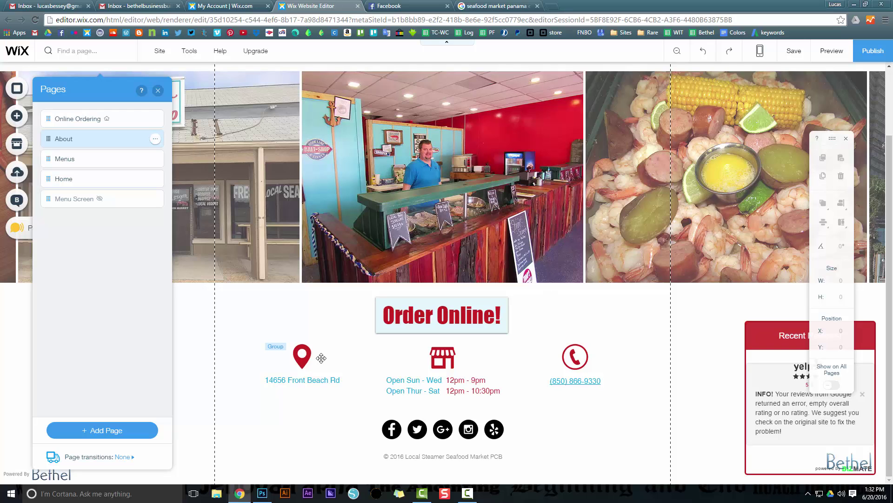
{"action": "scroll", "coordinate": [424, 206], "scroll_direction": "up", "scroll_amount": 2}
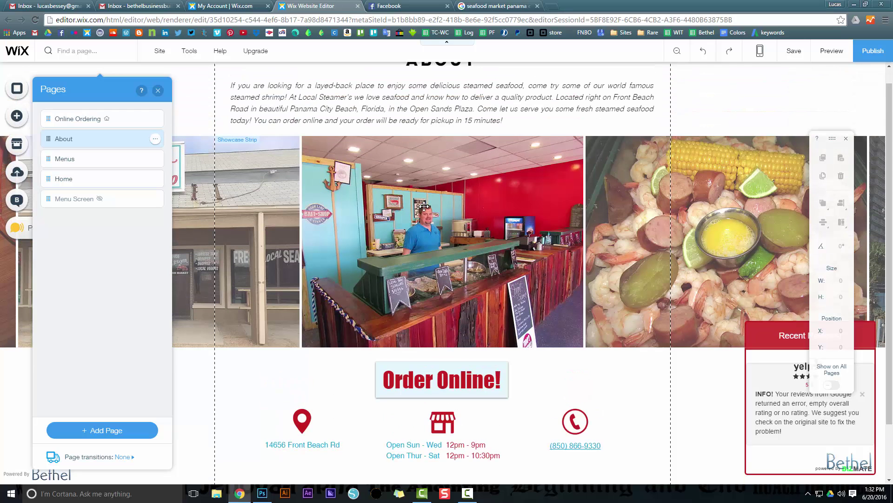
{"action": "scroll", "coordinate": [423, 206], "scroll_direction": "up", "scroll_amount": 1}
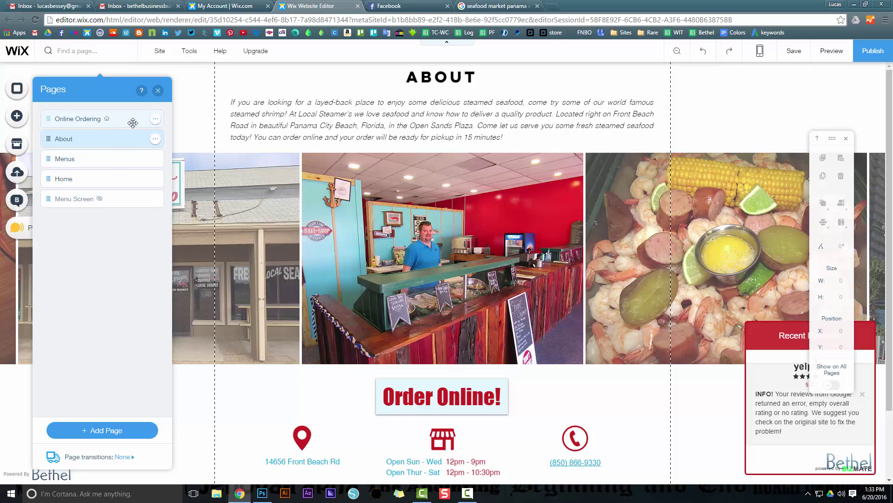
Return to Online Ordering with the pages list closed, and open a new browser tab
{"action": "left_click", "coordinate": [152, 124]}
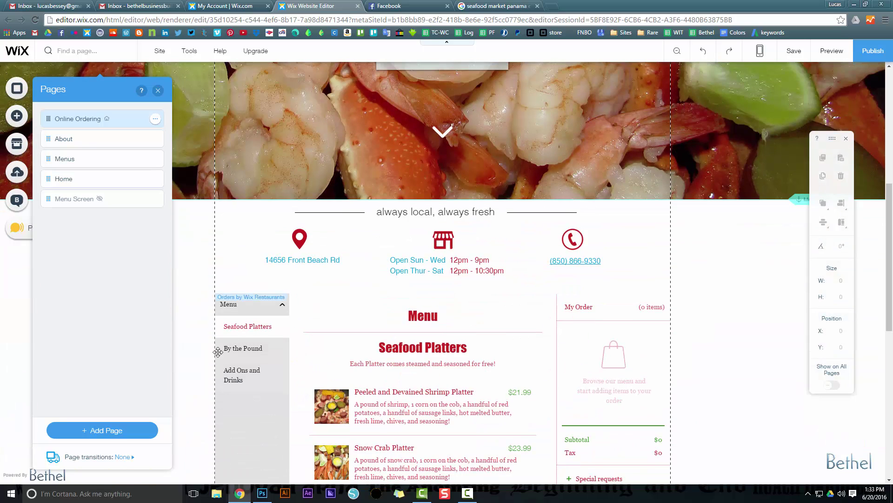
{"action": "left_click", "coordinate": [158, 90]}
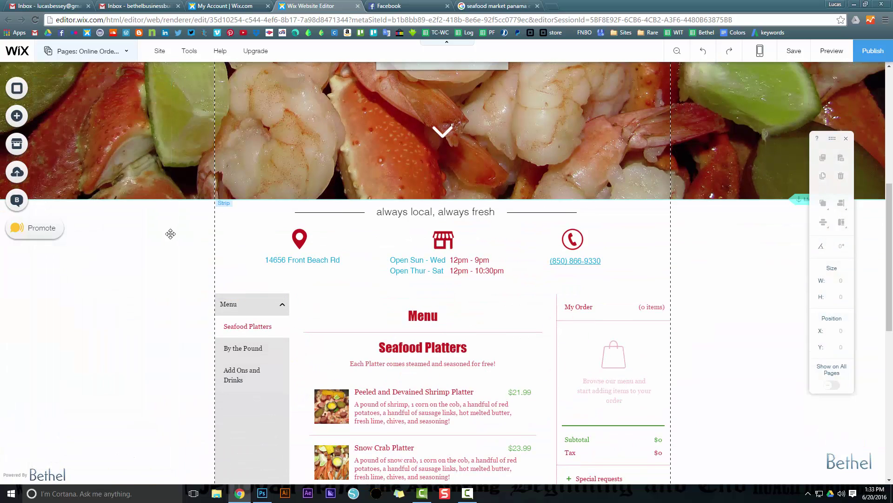
{"action": "scroll", "coordinate": [85, 466], "scroll_direction": "down", "scroll_amount": 6}
{"action": "left_click", "coordinate": [103, 407]}
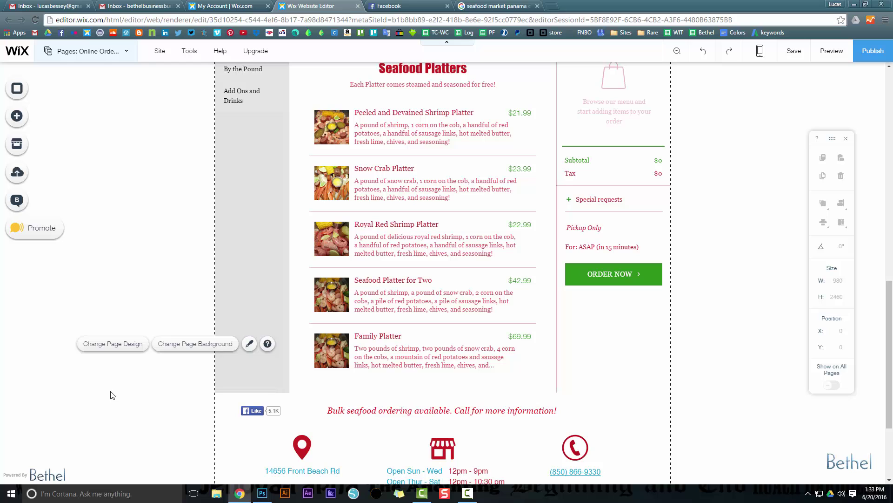
{"action": "left_click", "coordinate": [551, 6]}
Load the live seafoodmarketpcb.com site and scroll its Online Ordering page
{"action": "type", "text": "seafoodmarketpcb.com"}
{"action": "key", "text": "Return"}
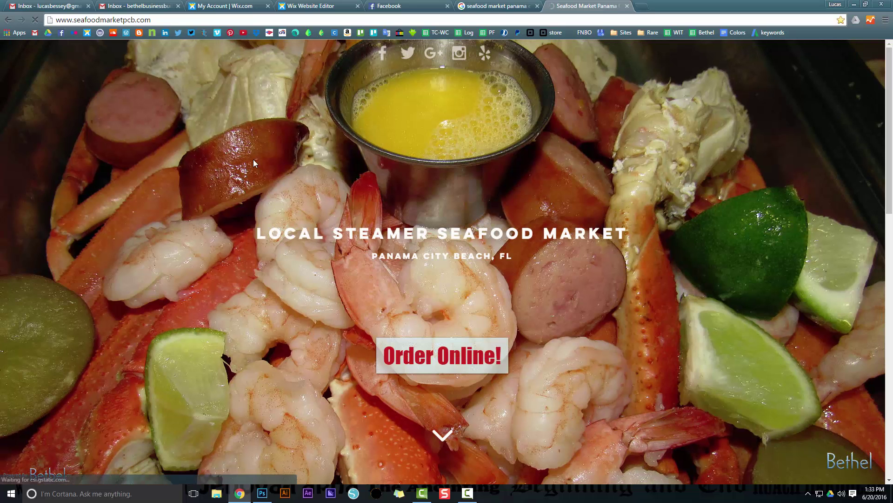
{"action": "scroll", "coordinate": [295, 258], "scroll_direction": "down", "scroll_amount": 15}
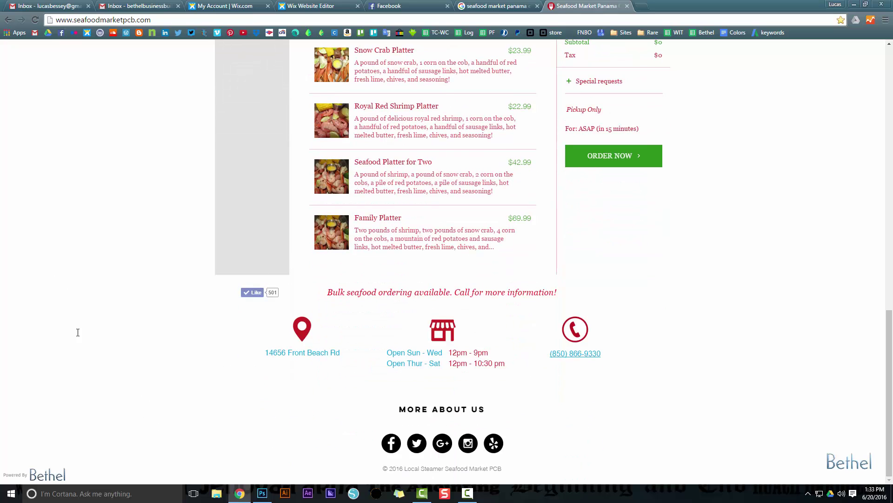
{"action": "scroll", "coordinate": [55, 181], "scroll_direction": "up", "scroll_amount": 6}
Select the hidden 'Seafood Market Panama City Beach' and 'Steamed Shrimp Panama City Beach' headings
{"action": "left_click_drag", "start_coordinate": [145, 145], "coordinate": [44, 134]}
{"action": "mouse_move", "coordinate": [37, 103]}
{"action": "left_mouse_down"}
{"action": "mouse_move", "coordinate": [175, 106]}
{"action": "mouse_move", "coordinate": [26, 103]}
{"action": "mouse_move", "coordinate": [37, 105]}
{"action": "left_mouse_up"}
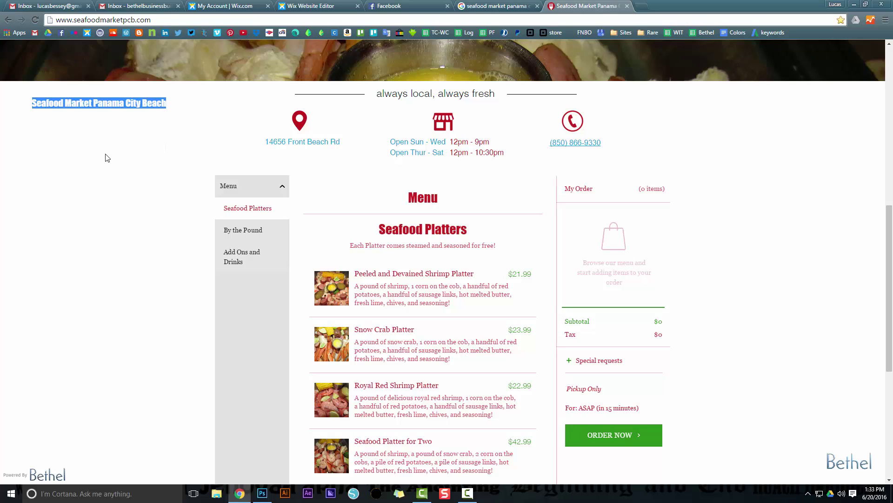
{"action": "left_click", "coordinate": [43, 136]}
{"action": "left_click_drag", "start_coordinate": [62, 140], "coordinate": [102, 138]}
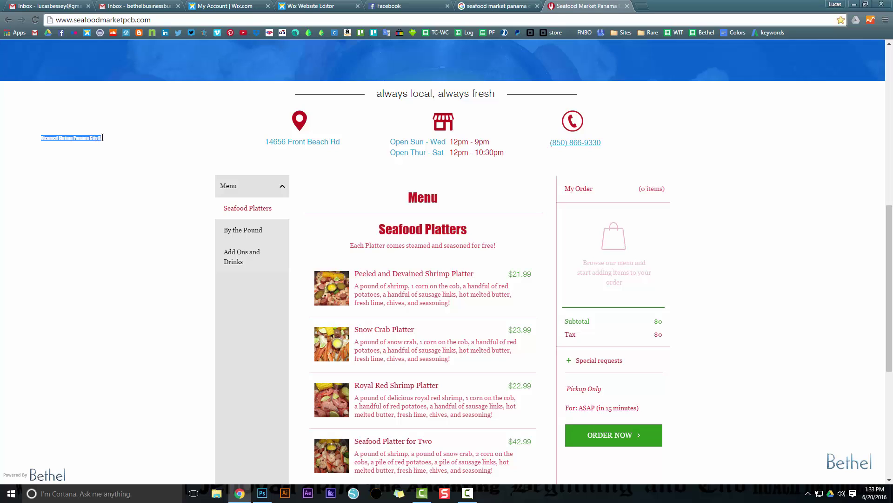
{"action": "left_click", "coordinate": [90, 149]}
{"action": "left_click_drag", "start_coordinate": [41, 137], "coordinate": [55, 148]}
{"action": "left_click", "coordinate": [58, 149]}
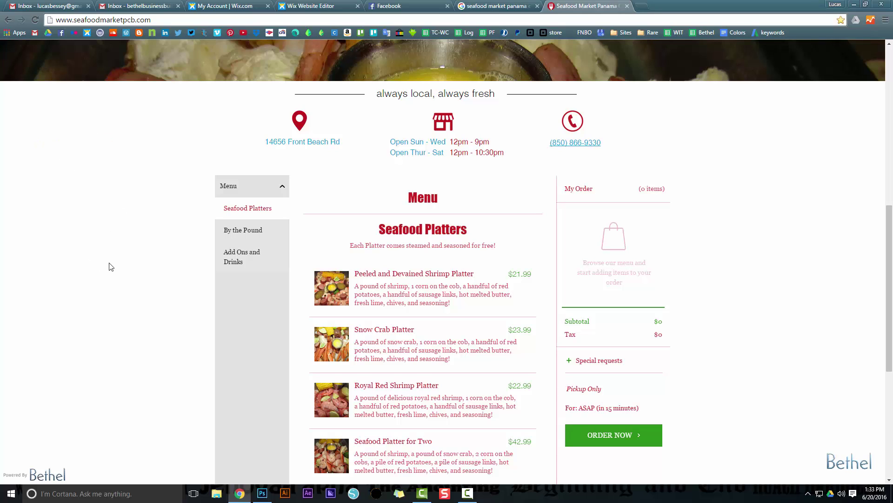
Check the left margin and the area beside the hero image for more hidden text
{"action": "double_click", "coordinate": [75, 101]}
{"action": "left_click", "coordinate": [76, 103]}
{"action": "scroll", "coordinate": [118, 173], "scroll_direction": "up", "scroll_amount": 3}
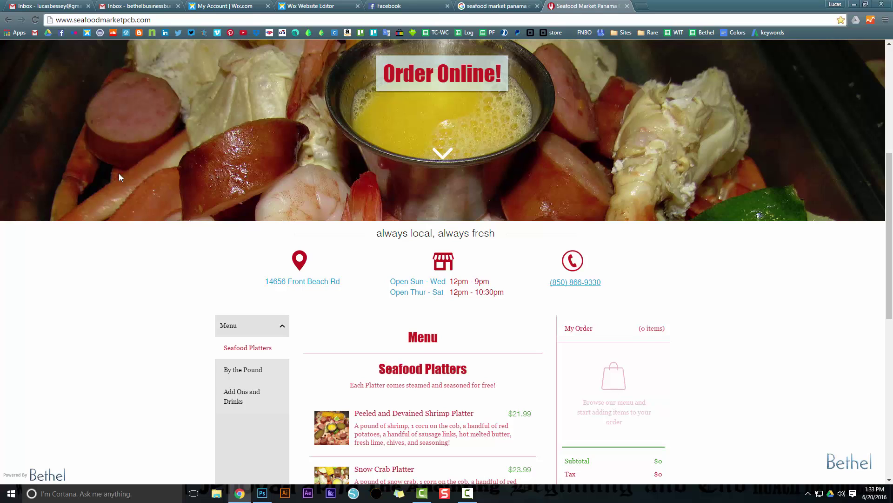
{"action": "scroll", "coordinate": [118, 174], "scroll_direction": "down", "scroll_amount": 2}
{"action": "left_click_drag", "start_coordinate": [33, 154], "coordinate": [104, 151]}
{"action": "left_click", "coordinate": [110, 155]}
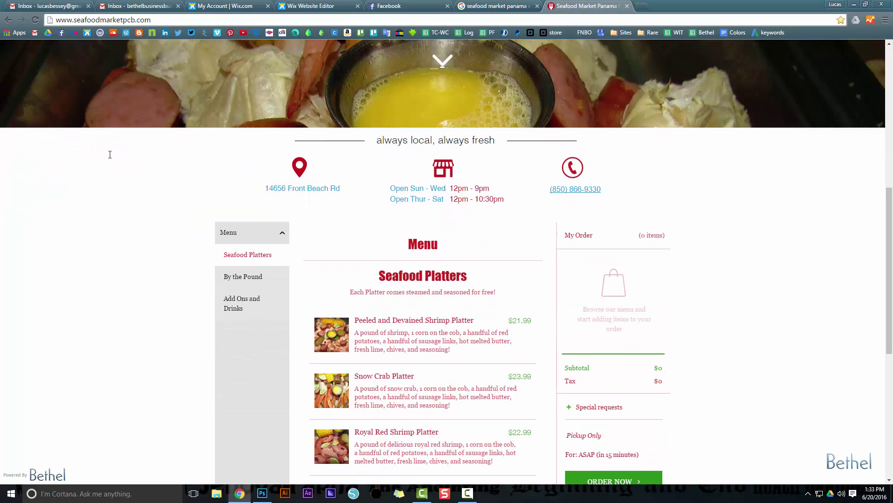
Add a test Site Title text box to the Online Ordering page, then delete it
{"action": "left_click", "coordinate": [330, 6]}
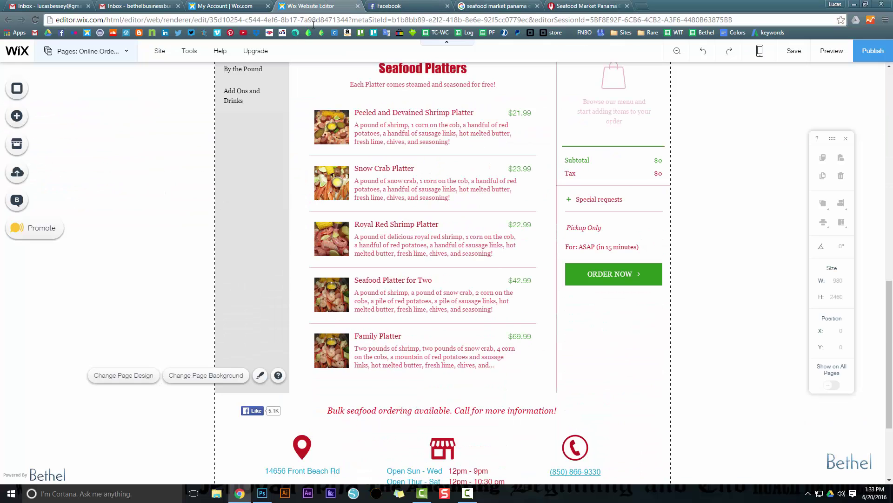
{"action": "left_click", "coordinate": [29, 119]}
{"action": "left_click", "coordinate": [52, 91]}
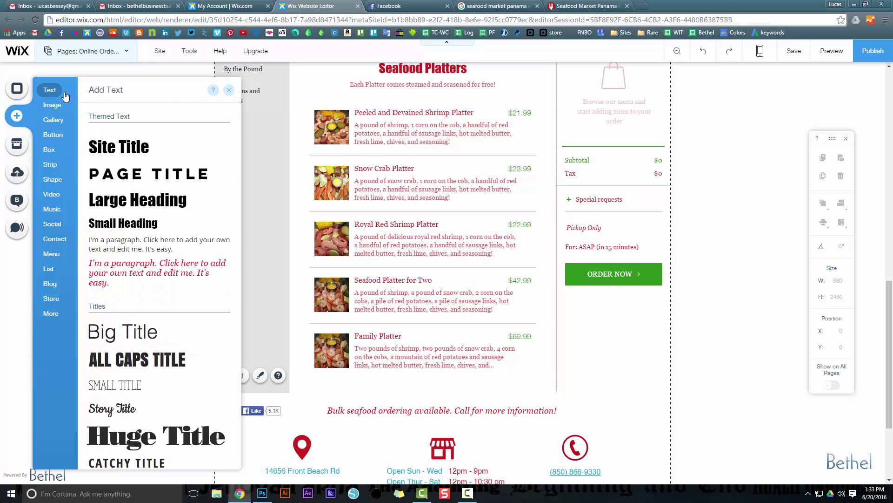
{"action": "left_click_drag", "start_coordinate": [125, 148], "coordinate": [129, 191]}
{"action": "left_click", "coordinate": [122, 159]}
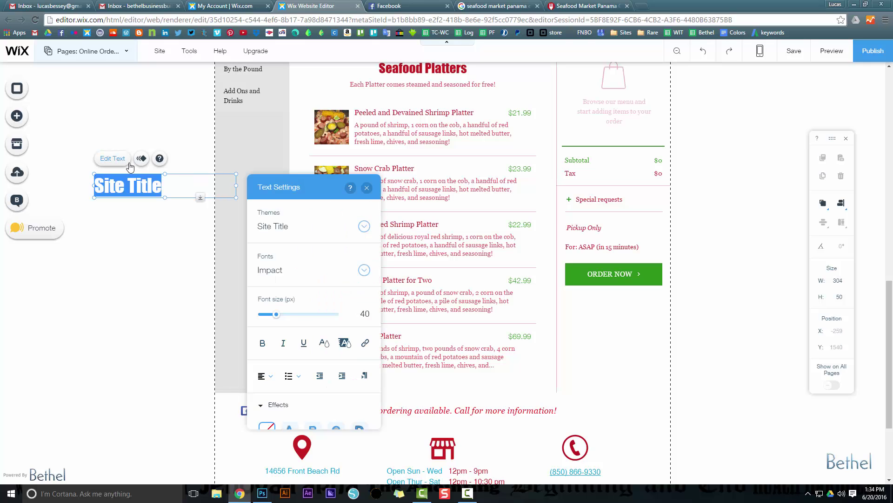
{"action": "left_click", "coordinate": [311, 233]}
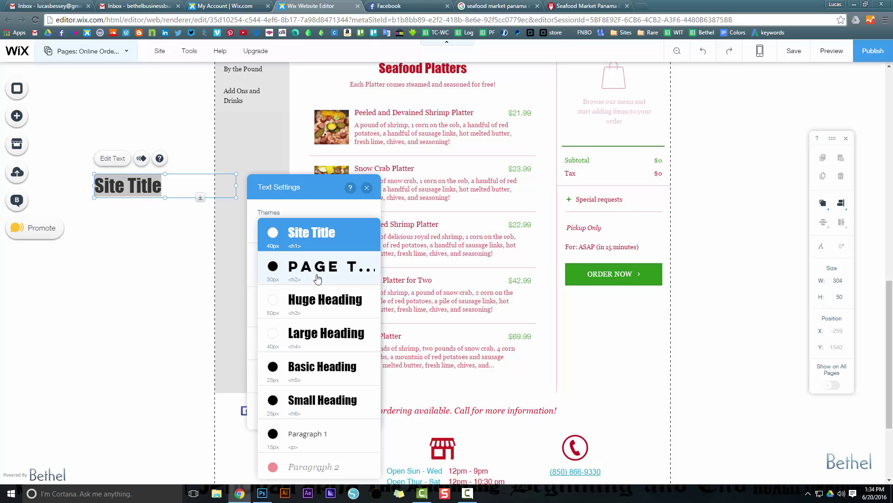
{"action": "left_click", "coordinate": [367, 190]}
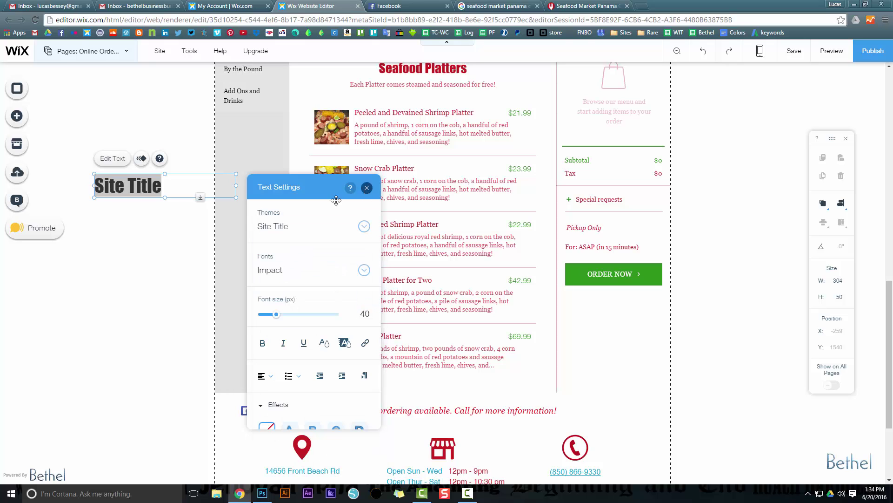
{"action": "left_click", "coordinate": [367, 188]}
{"action": "key", "text": "Delete"}
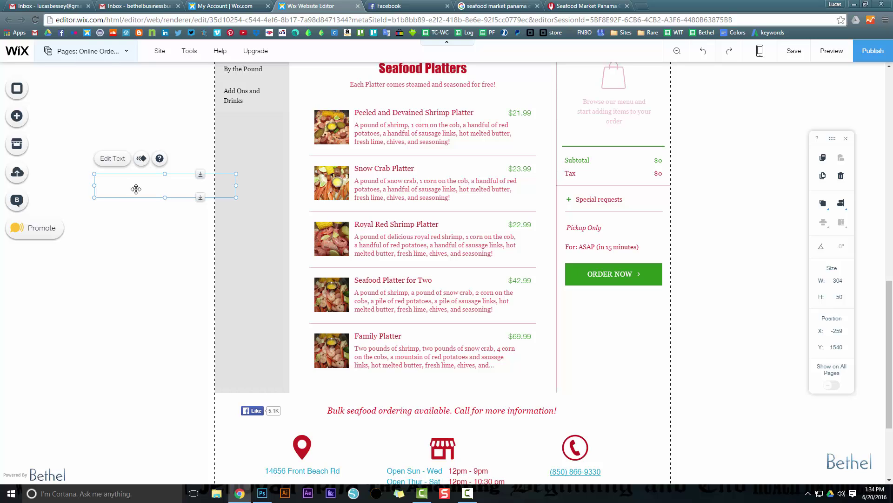
{"action": "key", "text": "Delete"}
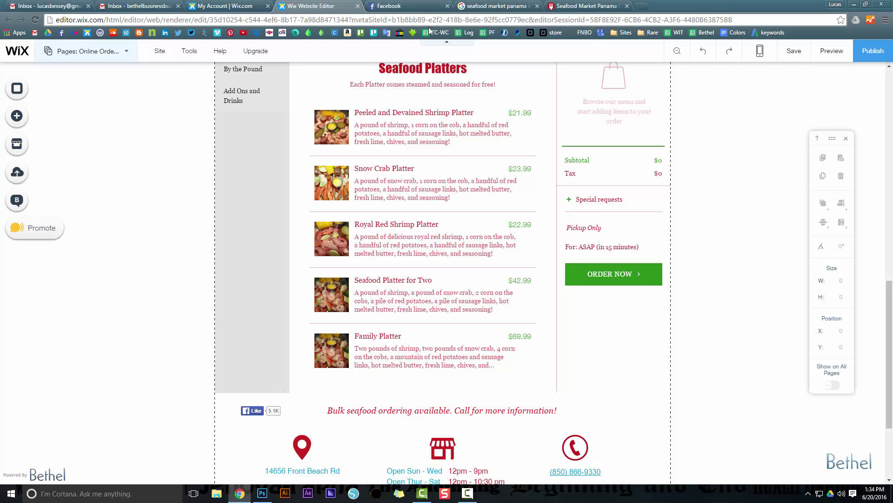
Glance at the local-steamer Site Manager, then show the editor's pages list
{"action": "scroll", "coordinate": [103, 168], "scroll_direction": "up", "scroll_amount": 6}
{"action": "scroll", "coordinate": [102, 165], "scroll_direction": "up", "scroll_amount": 5}
{"action": "left_click", "coordinate": [227, 5]}
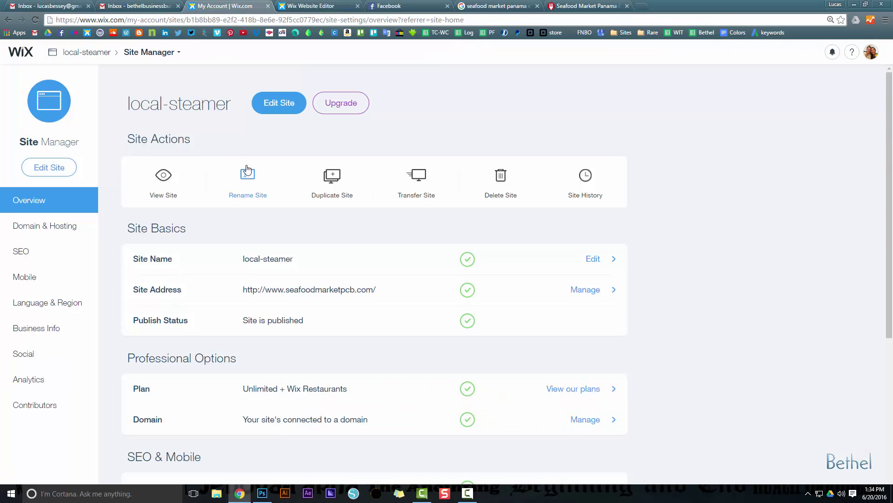
{"action": "left_click", "coordinate": [289, 7]}
{"action": "left_click", "coordinate": [110, 52]}
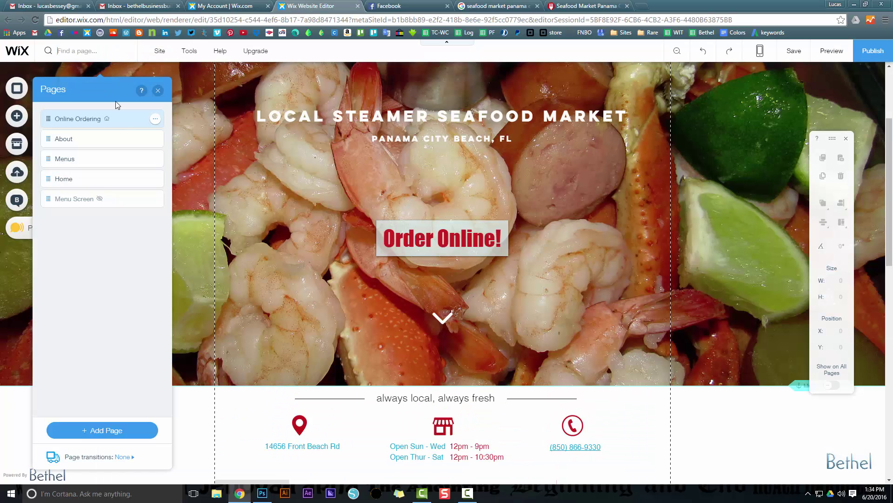
Review the Online Ordering page's SEO title and keywords, then switch to About's SEO settings
{"action": "left_click", "coordinate": [156, 118]}
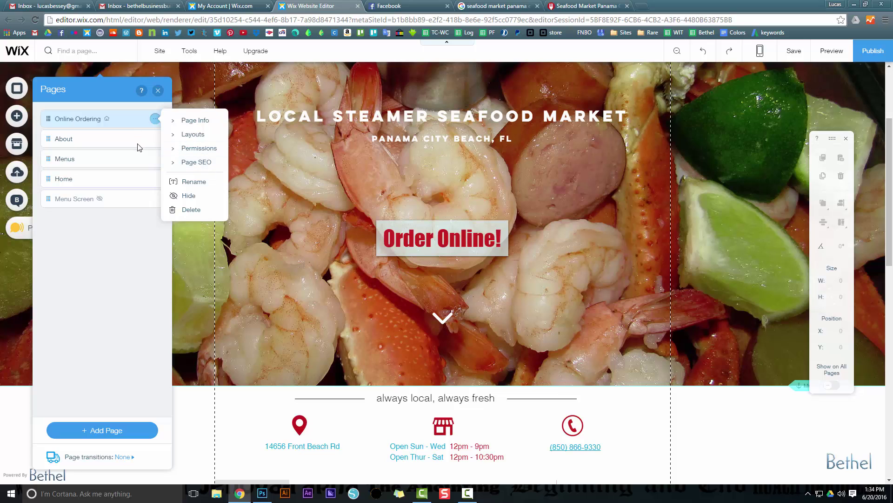
{"action": "left_click", "coordinate": [192, 163]}
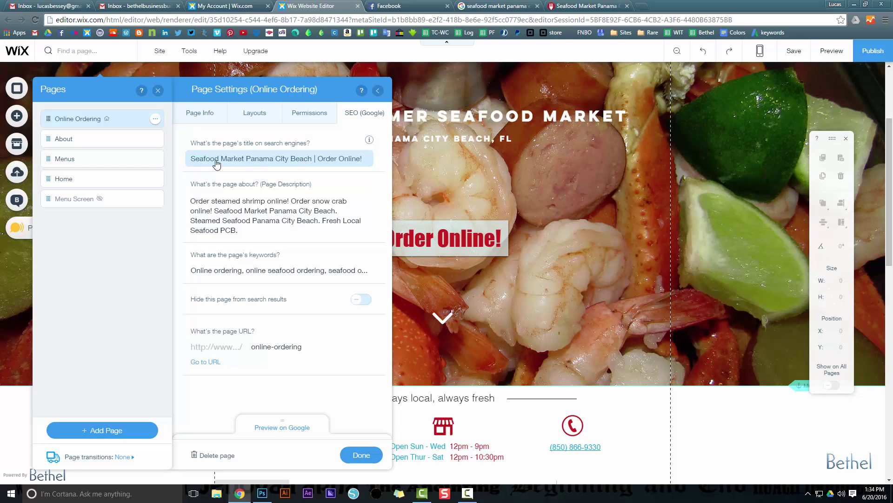
{"action": "left_click", "coordinate": [235, 159]}
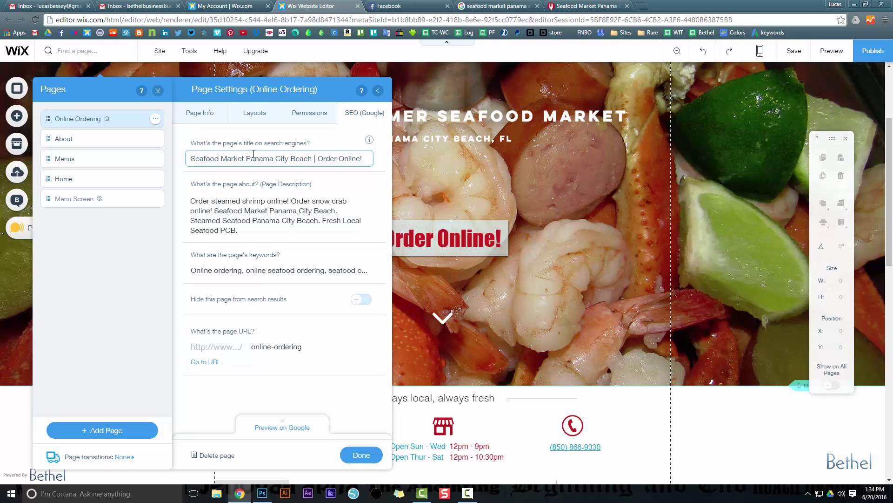
{"action": "left_click", "coordinate": [316, 159]}
{"action": "left_click", "coordinate": [222, 160]}
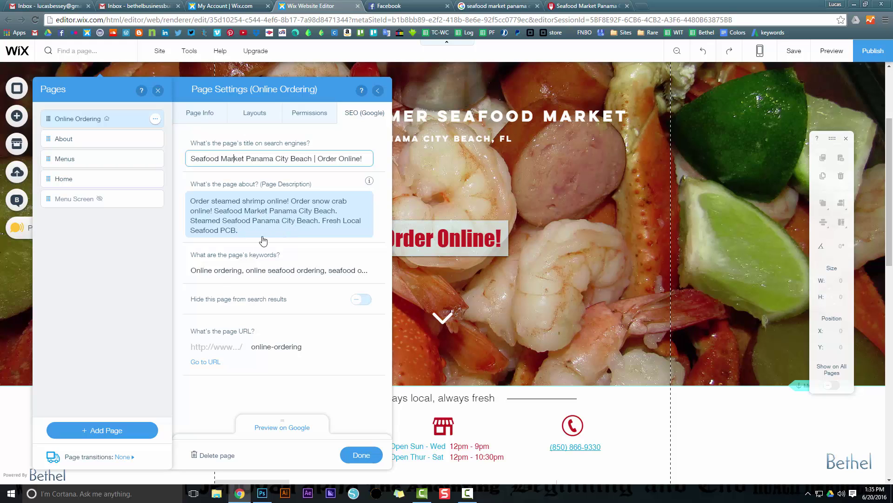
{"action": "left_click", "coordinate": [296, 273]}
{"action": "left_click", "coordinate": [341, 270]}
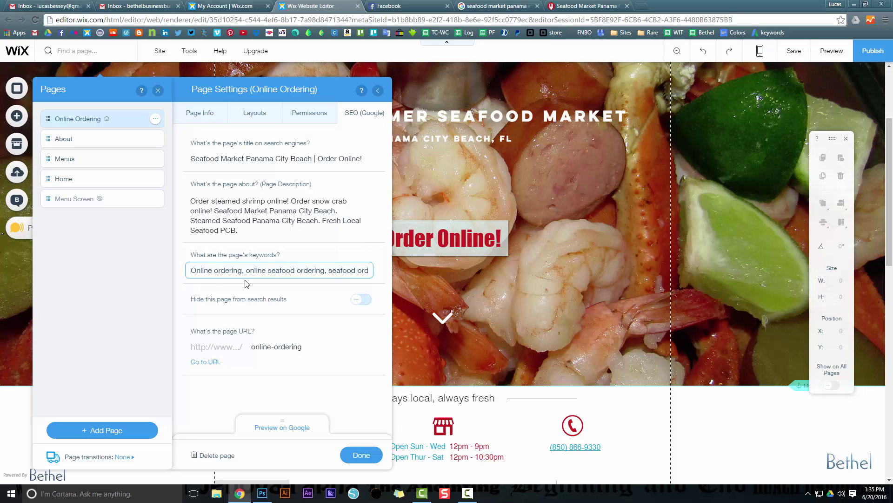
{"action": "left_click", "coordinate": [137, 141]}
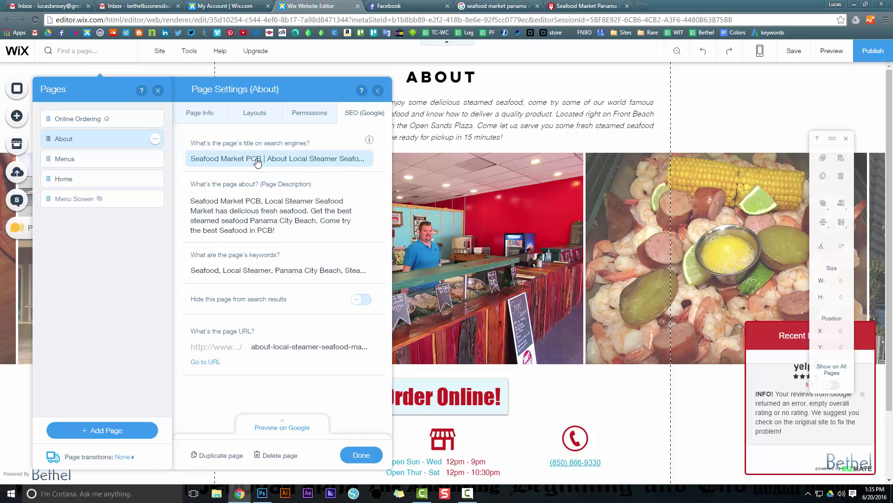
Review the SEO settings of About, Home and Menu Screen, then move to Menus
{"action": "left_click", "coordinate": [257, 161]}
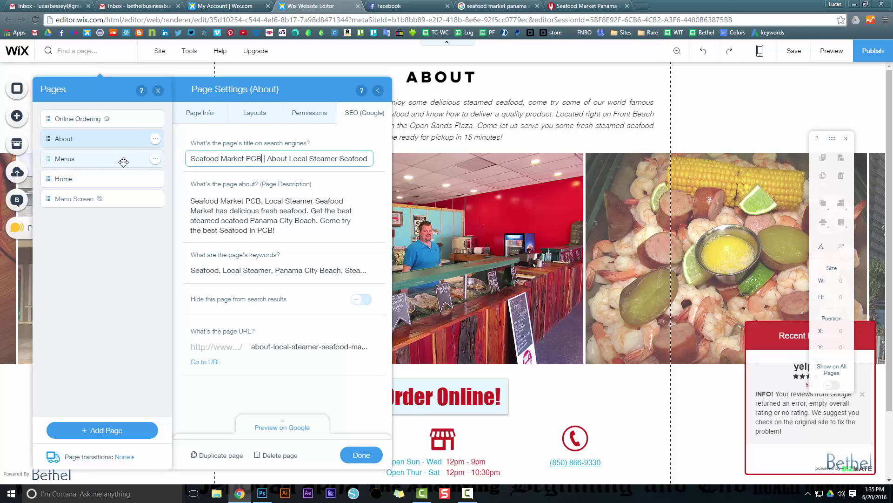
{"action": "left_click", "coordinate": [124, 183]}
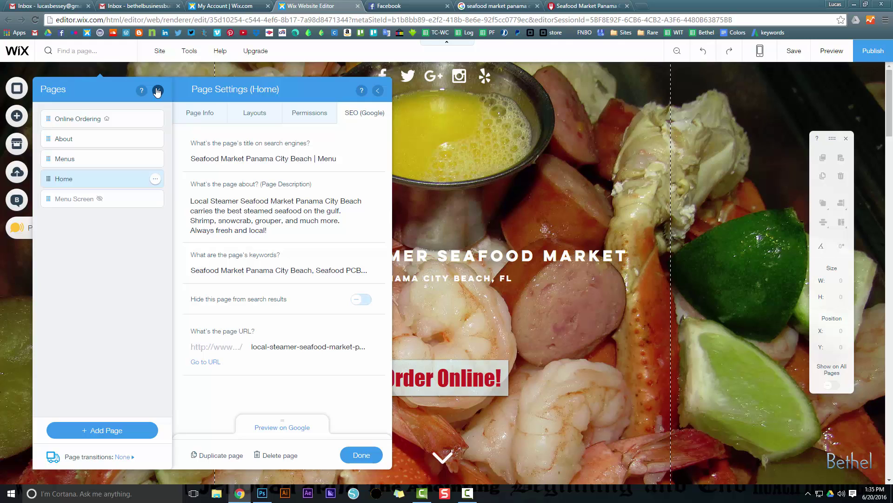
{"action": "left_click", "coordinate": [129, 201]}
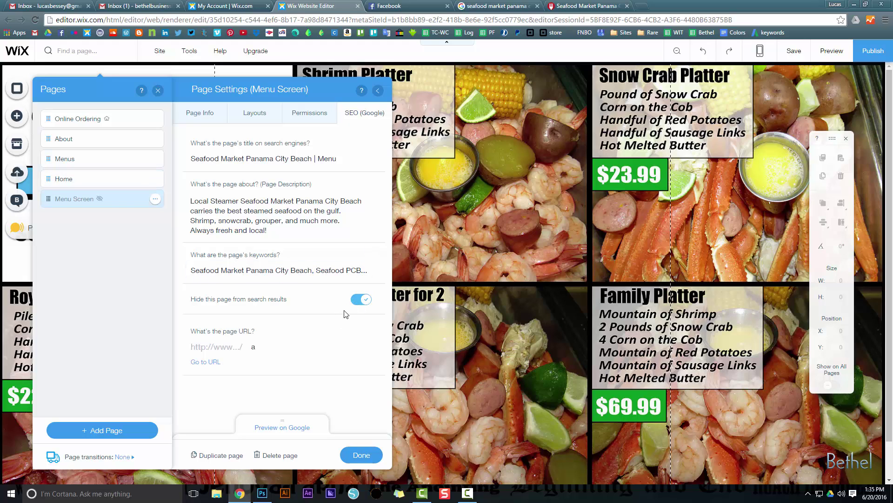
{"action": "left_click", "coordinate": [101, 163]}
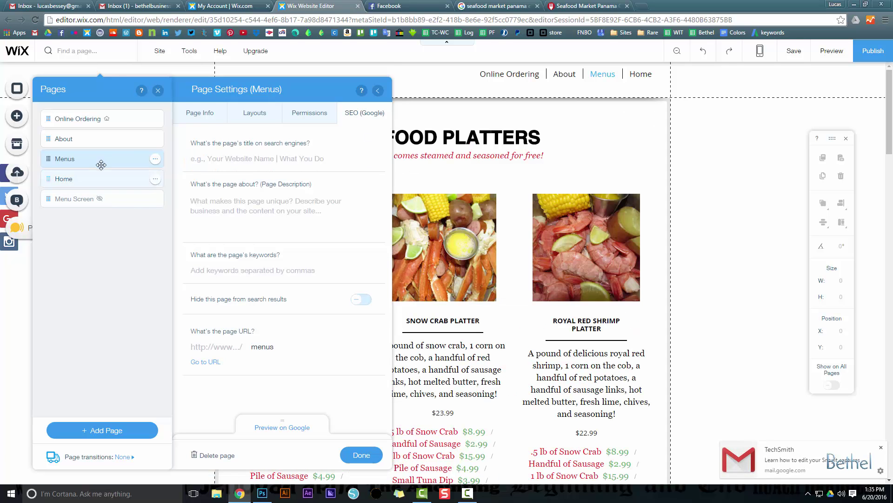
Type 'Steamed Shrimp Panama City Beach' as the Menus page's SEO title
{"action": "left_click", "coordinate": [237, 163]}
{"action": "type", "text": "S"}
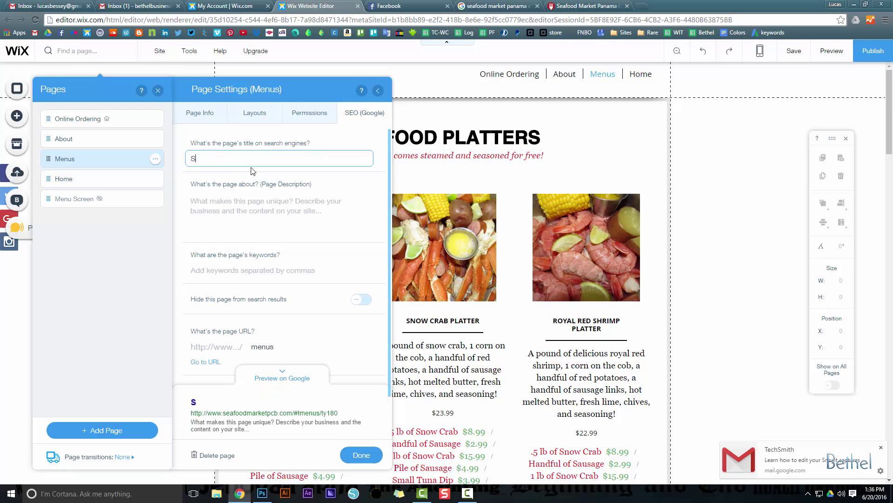
{"action": "type", "text": "teamed Shrimp Pa"}
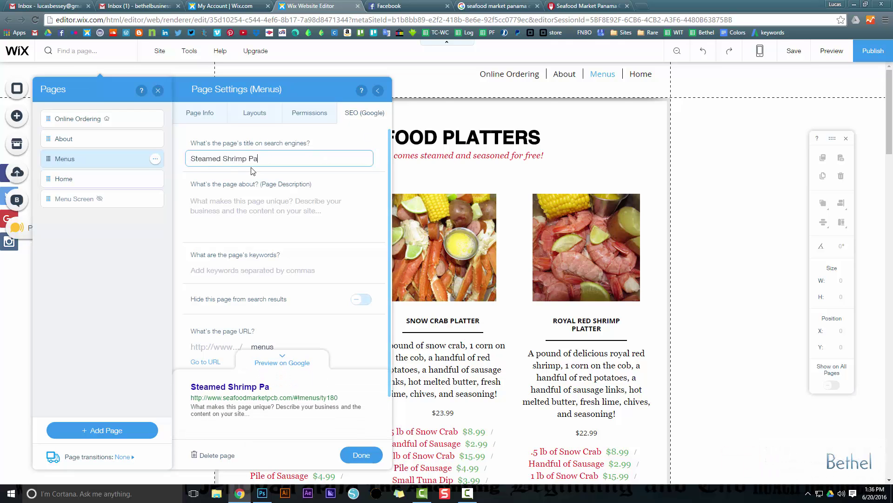
{"action": "type", "text": "nama City Beach"}
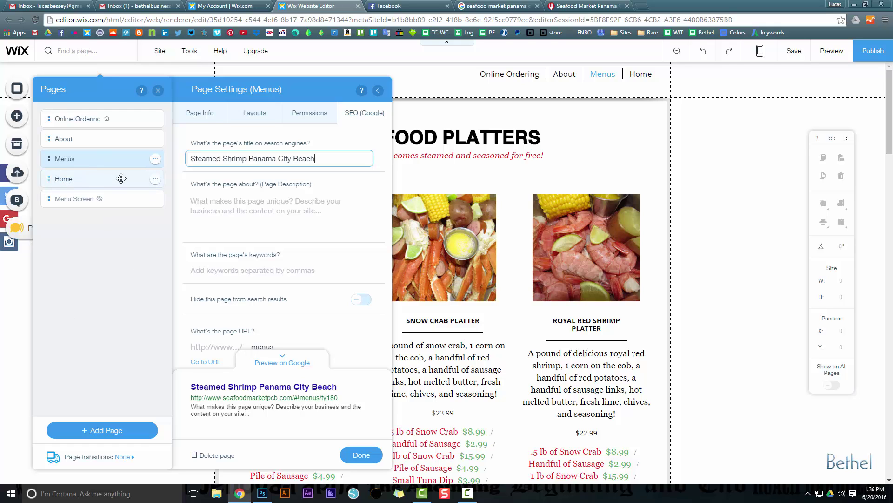
{"action": "left_click", "coordinate": [122, 126]}
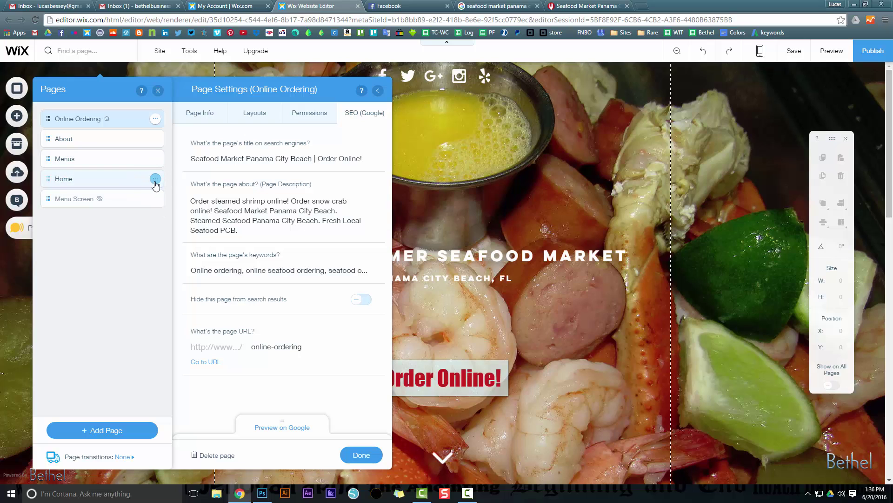
Close the Home page settings and open Google Analytics in a new browser tab
{"action": "left_click", "coordinate": [155, 182]}
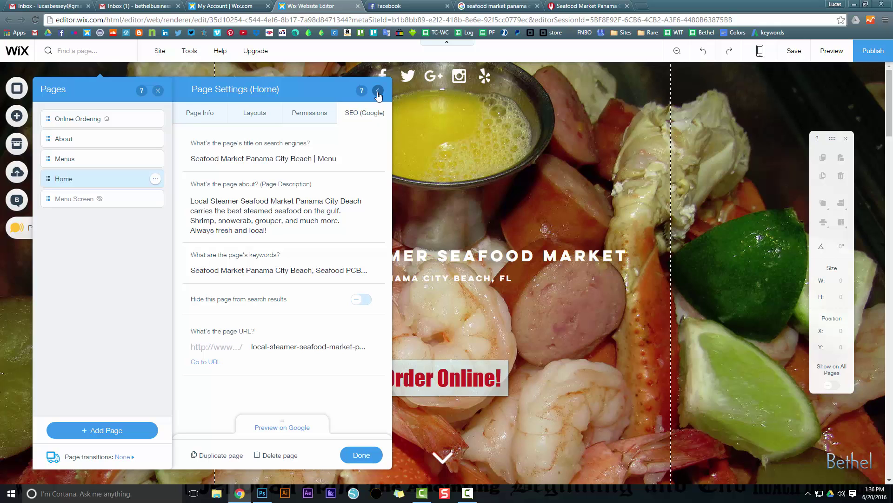
{"action": "left_click", "coordinate": [378, 93]}
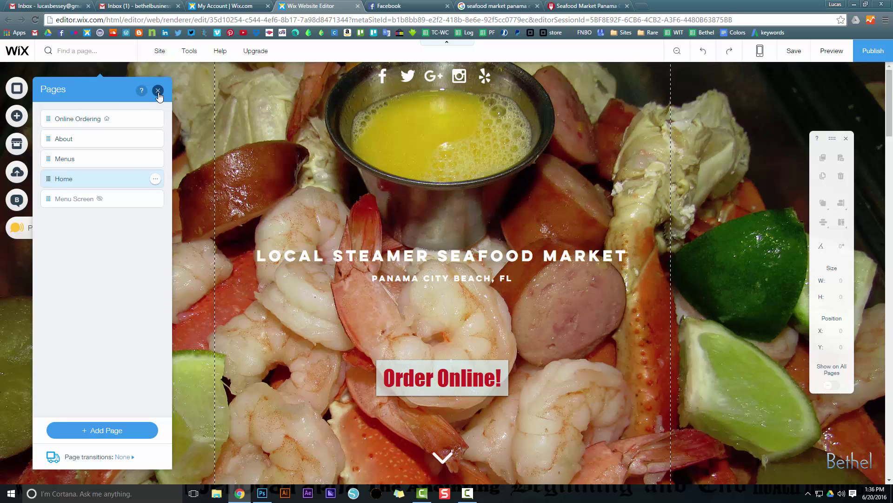
{"action": "key", "text": "ctrl+t"}
{"action": "type", "text": "ana"}
{"action": "key", "text": "Return"}
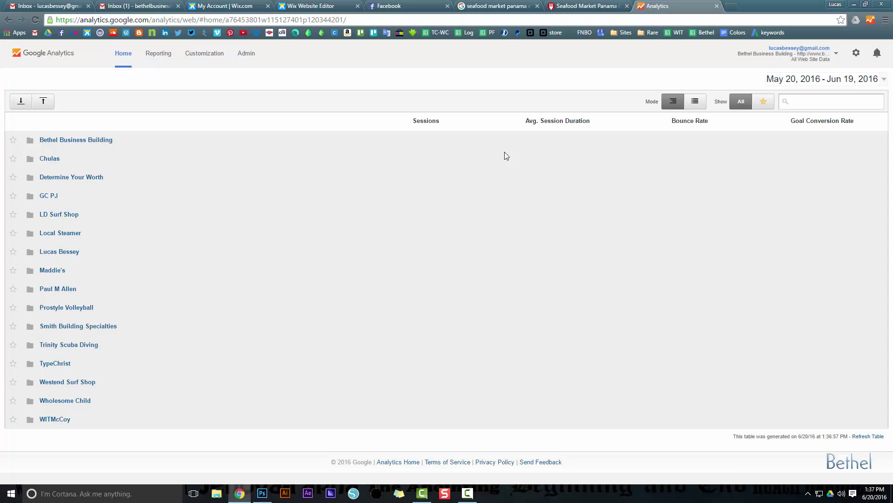
List all accounts in a flat table, highlight Local Steamer's 2,410 sessions, then close Analytics
{"action": "left_click", "coordinate": [696, 101]}
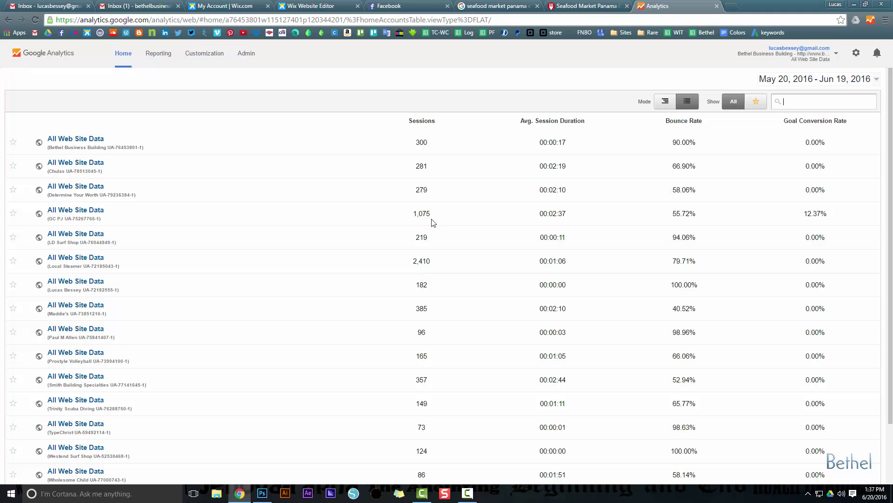
{"action": "left_click_drag", "start_coordinate": [434, 261], "coordinate": [411, 263]}
{"action": "left_click", "coordinate": [424, 259]}
{"action": "double_click", "coordinate": [425, 262]}
{"action": "left_click", "coordinate": [717, 6]}
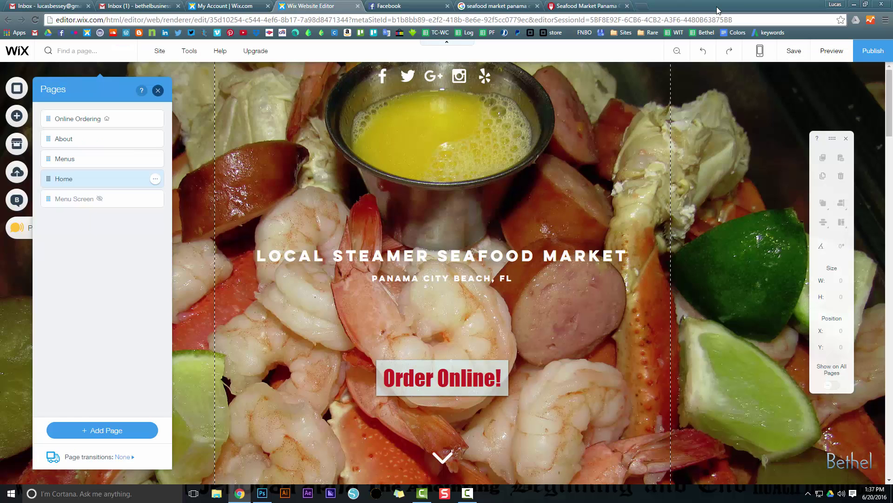